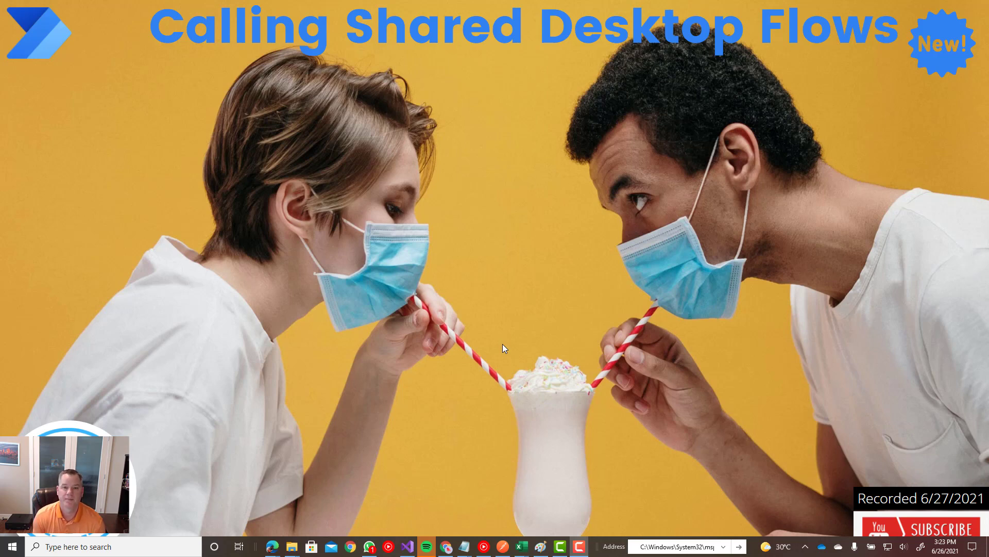
- Advance from the title slide to the 'Why is this episode important?' slide
left_click(957, 302)
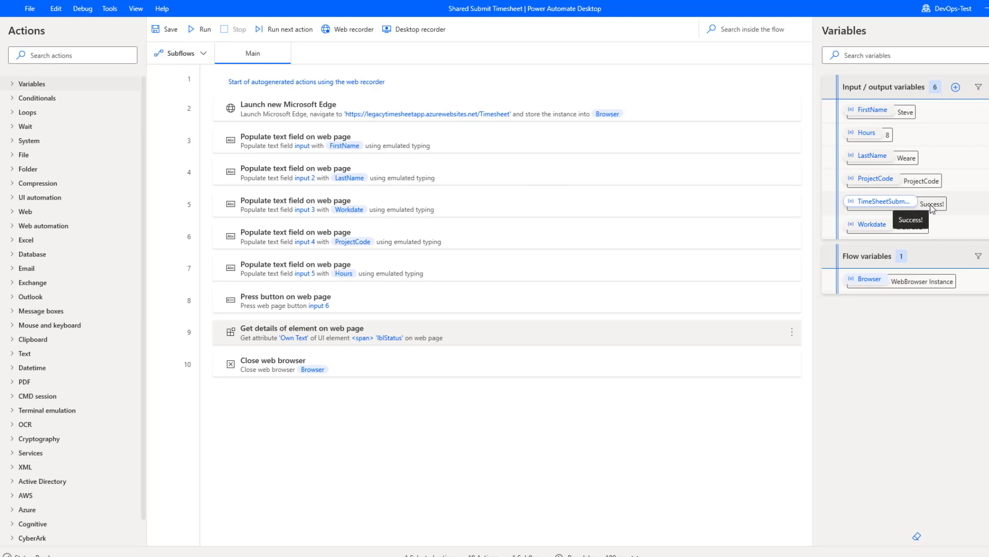
- Run the Shared Submit Timesheet flow from the designer toolbar
left_click(196, 32)
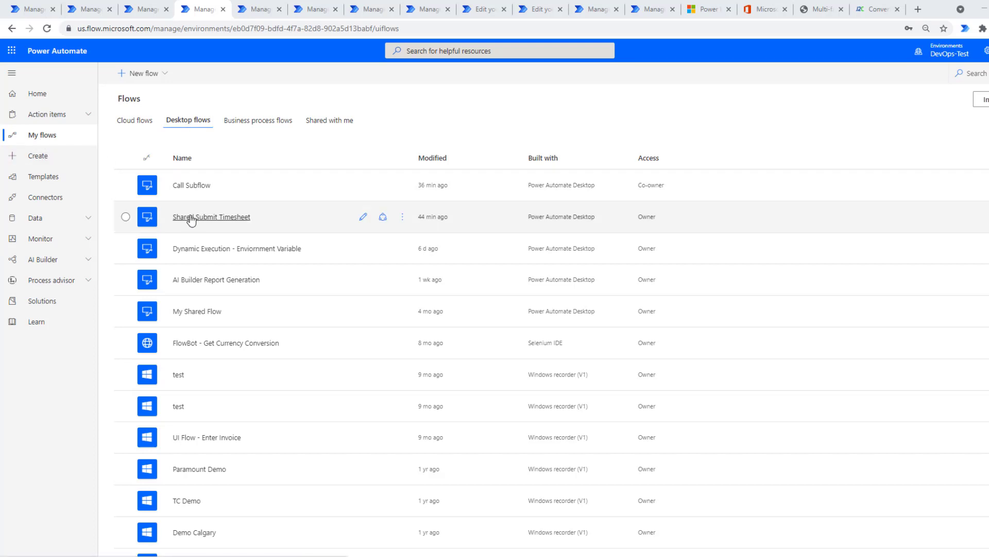
- Share Shared Submit Timesheet with a colleague found by name, keeping run-only User access
left_click(383, 217)
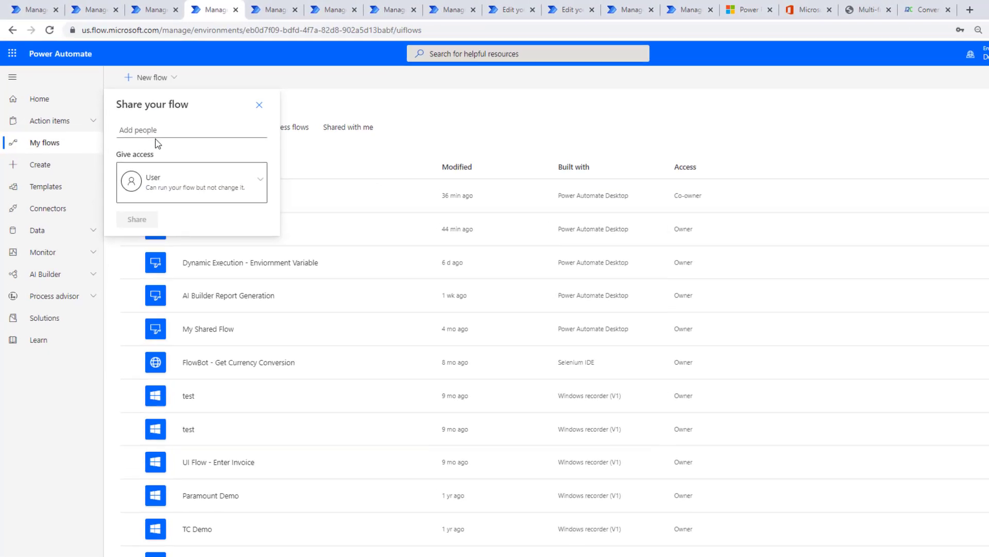
left_click(153, 132)
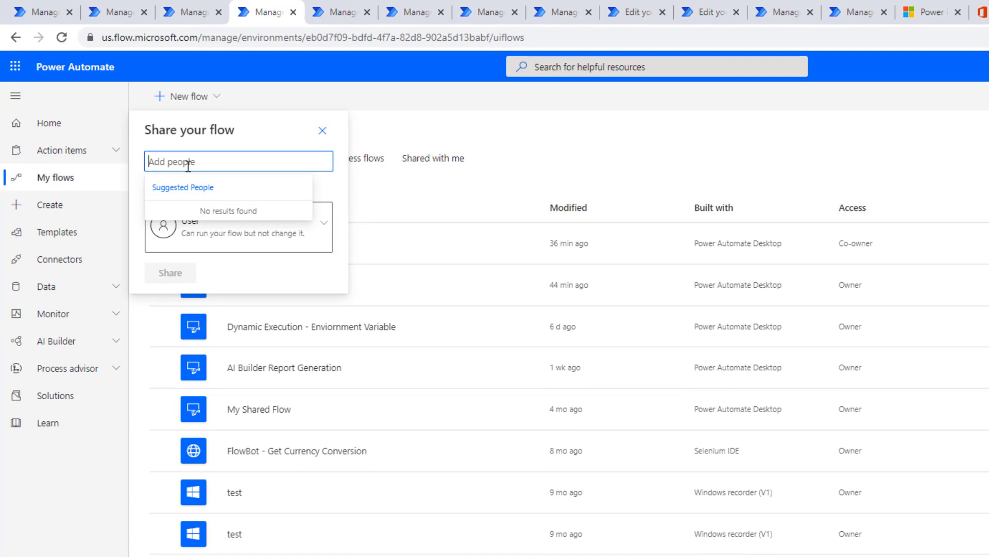
type("wears")
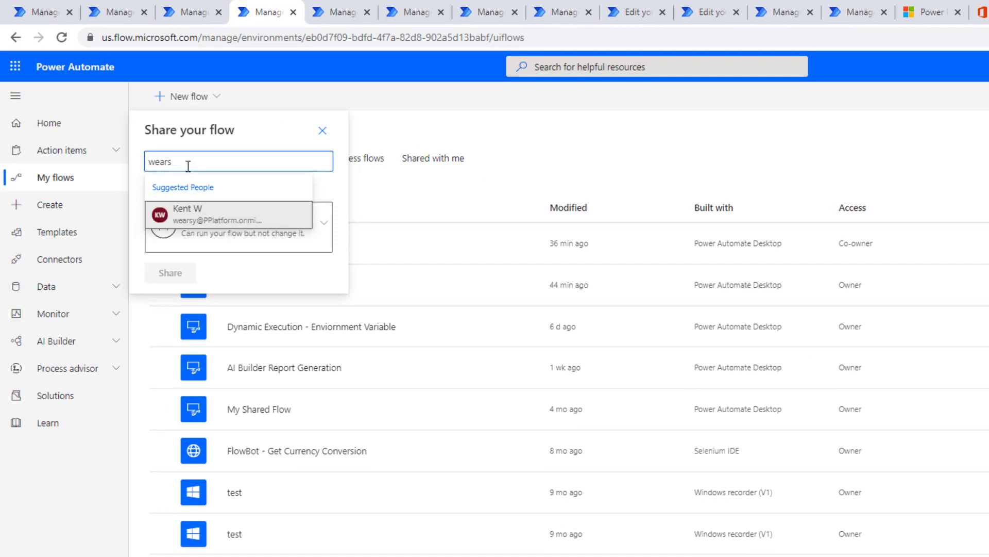
left_click(201, 210)
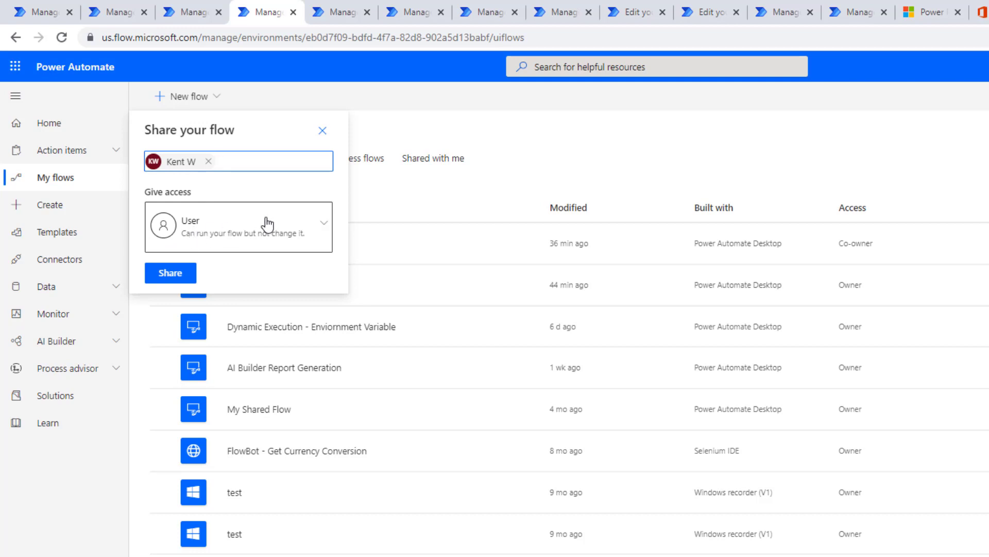
left_click(324, 226)
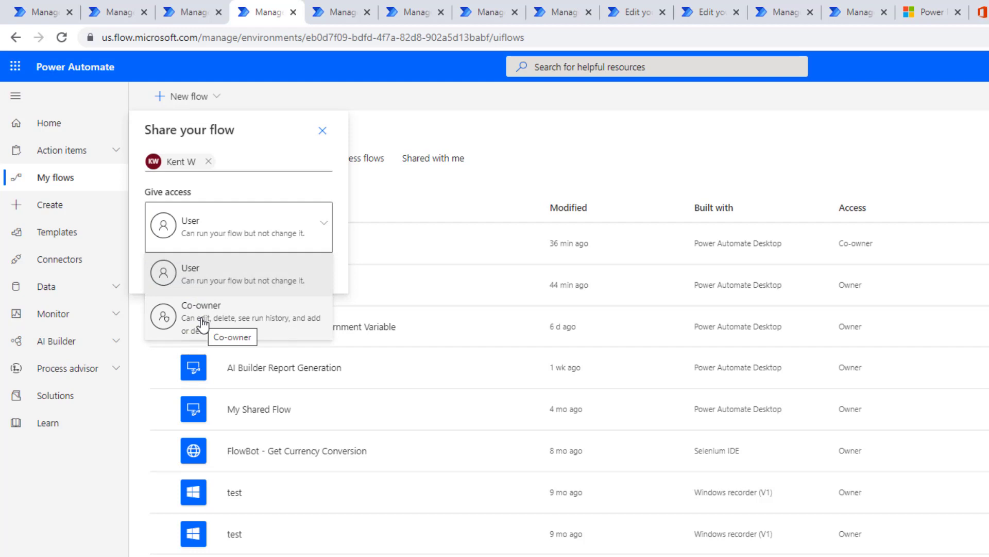
left_click(215, 278)
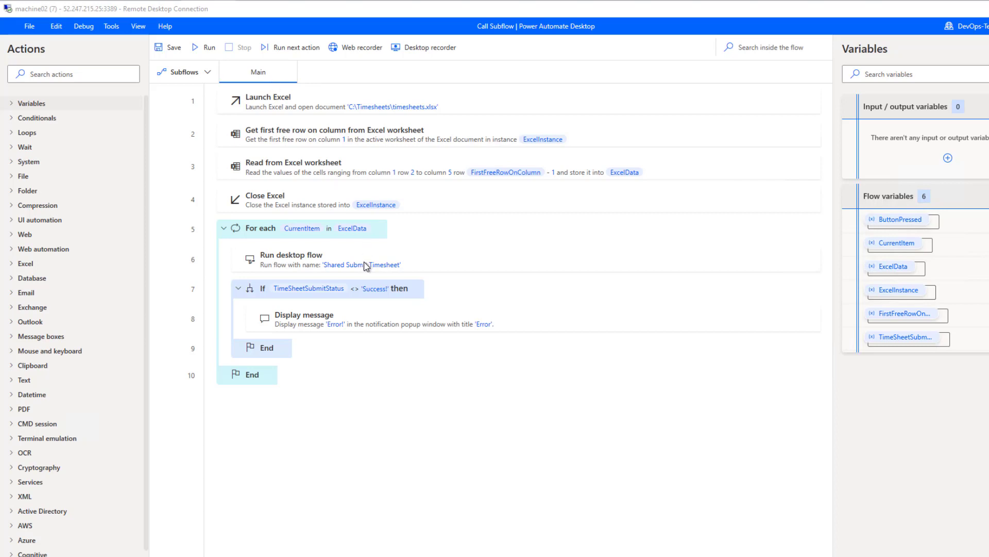
- Search actions for 'run' and add a Run desktop flow step at line 11 below the loop
left_click(50, 76)
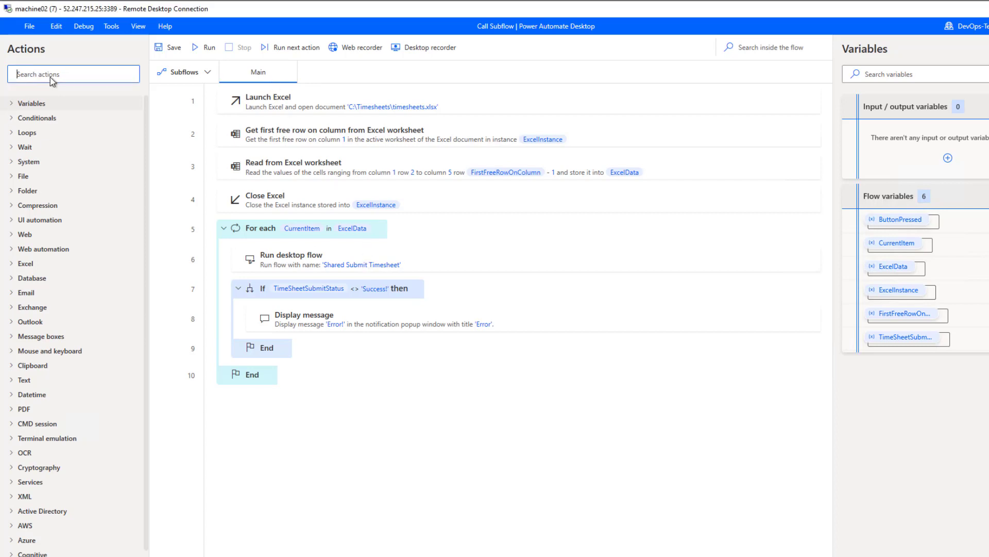
type("r")
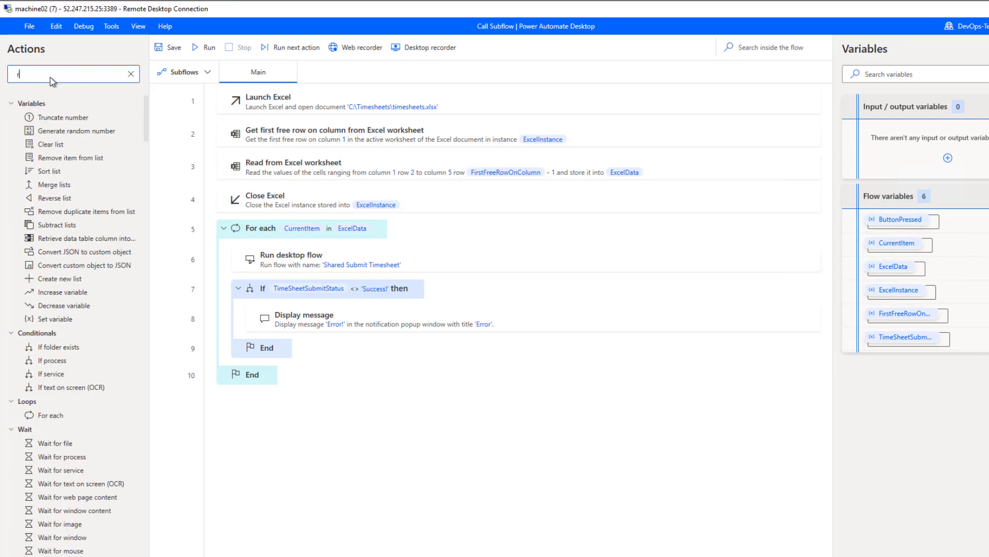
type("un")
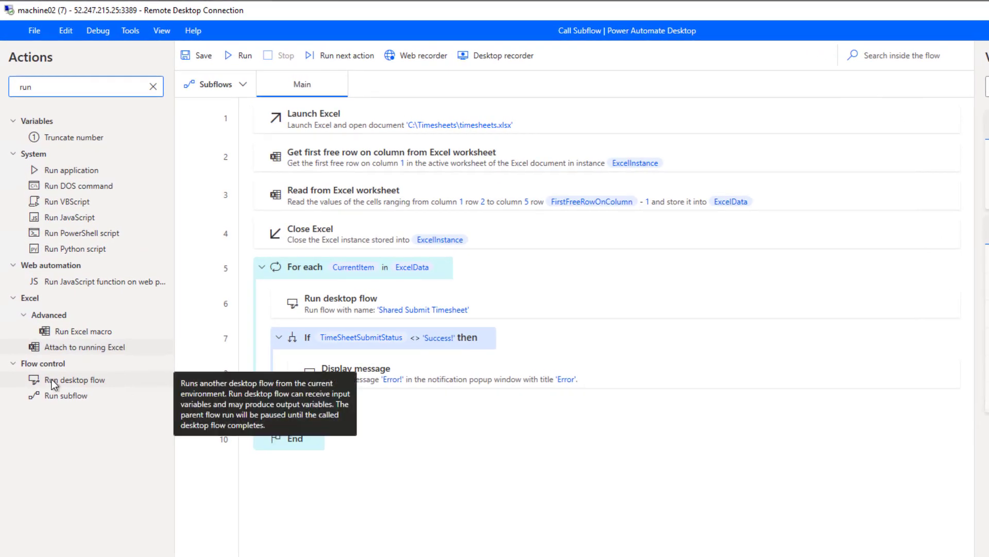
left_click_drag(51, 380, 296, 468)
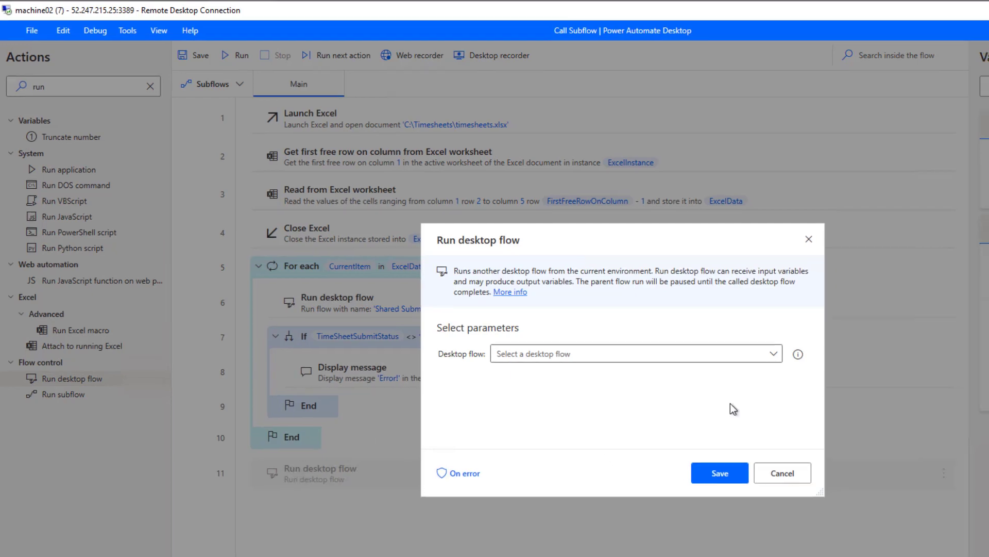
- Target the shared-with-me Shared Submit Timesheet flow and enlarge the dialog to show all five inputs
left_click(551, 330)
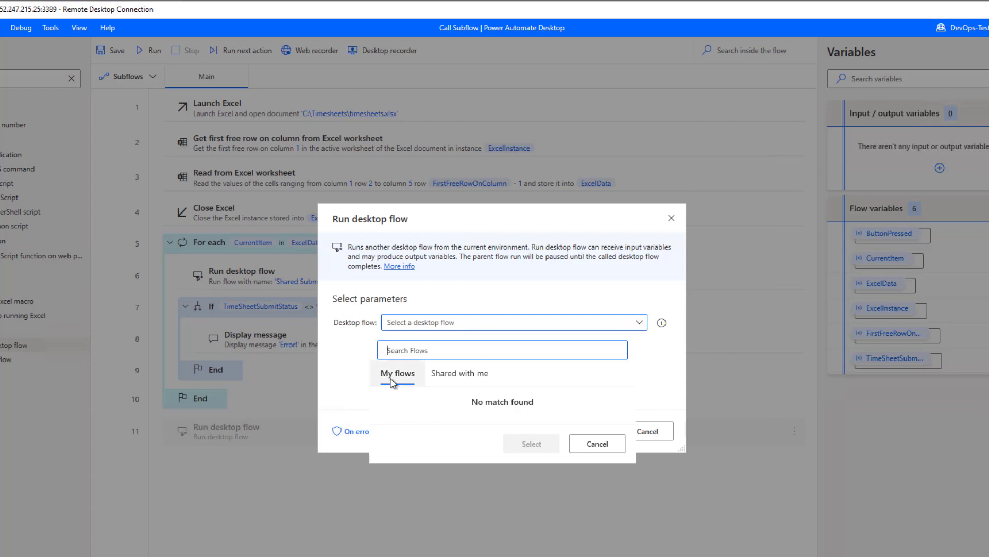
left_click(460, 374)
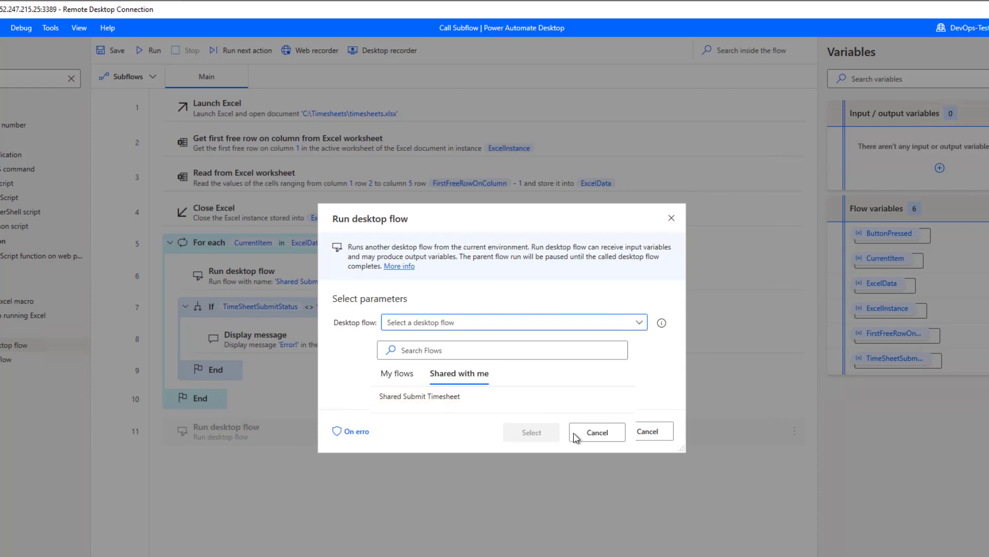
left_click(484, 399)
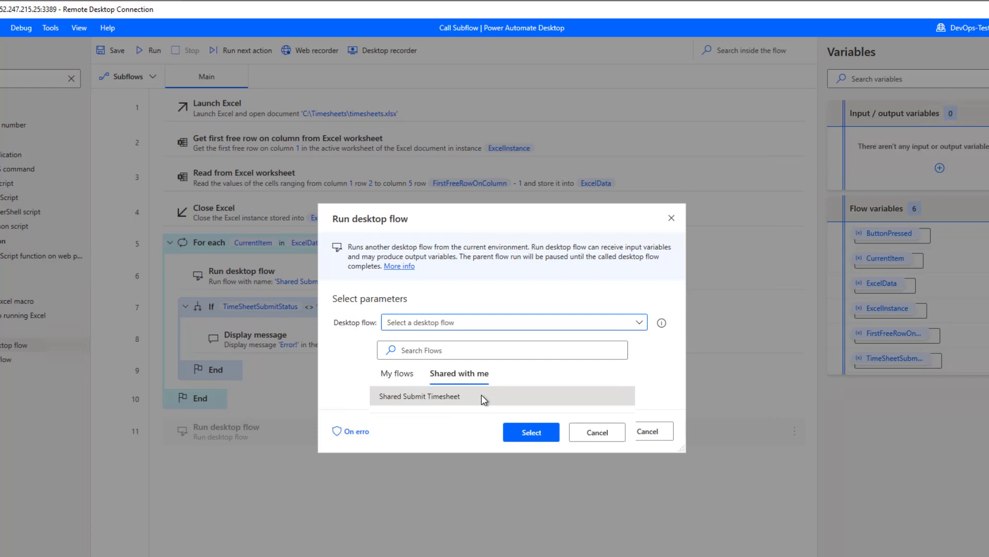
left_click(533, 433)
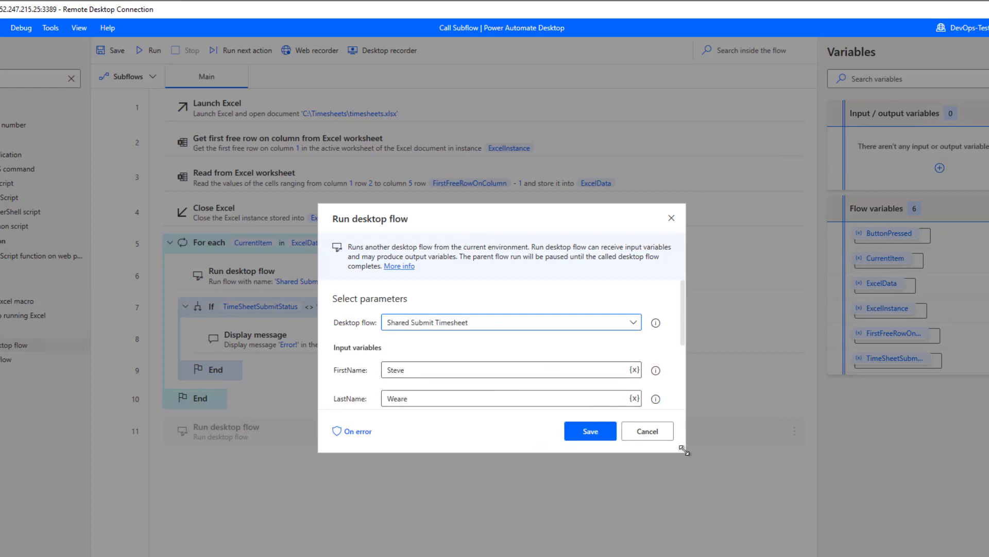
left_click_drag(684, 450, 745, 555)
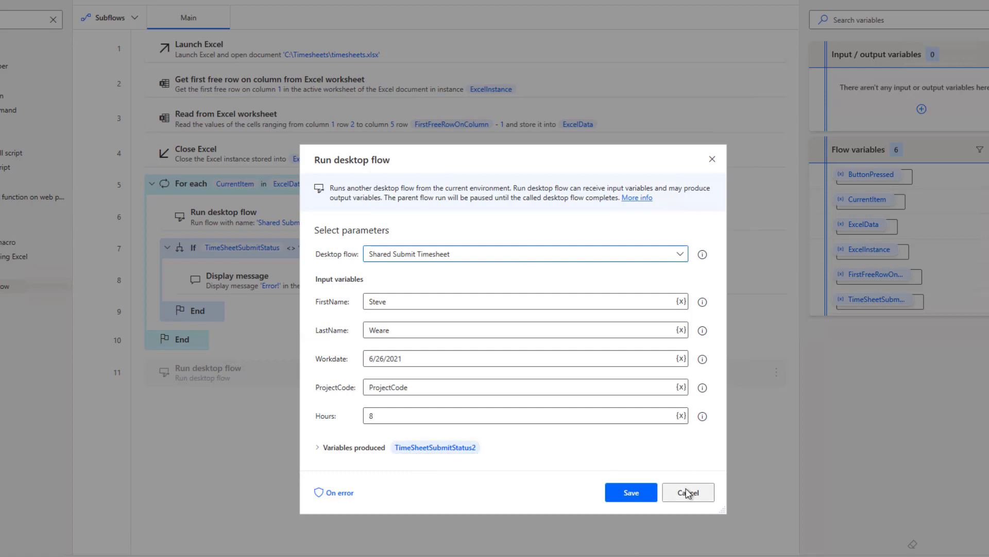
- Cancel the extra Run desktop flow step and return from the timesheets workbook to the designer
left_click(687, 492)
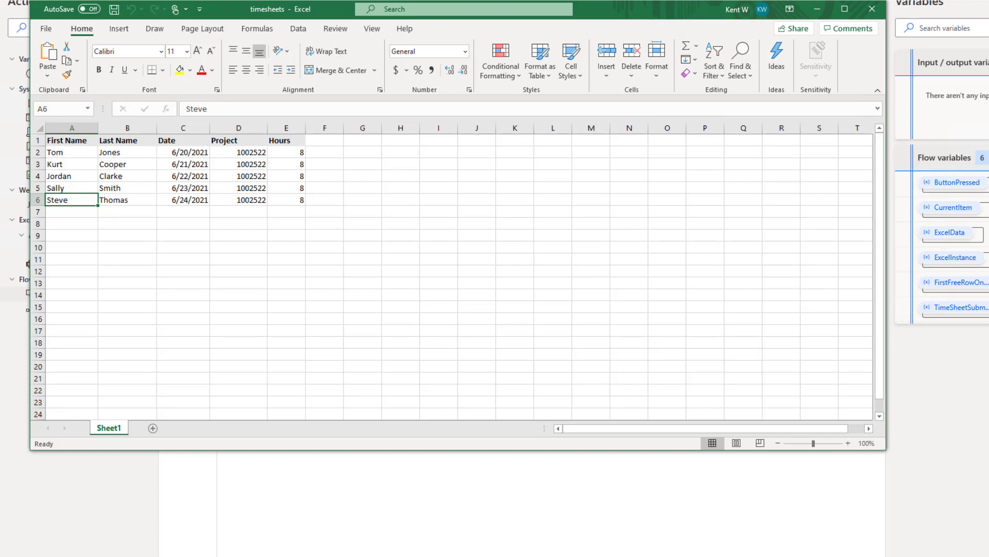
key("alt+Tab")
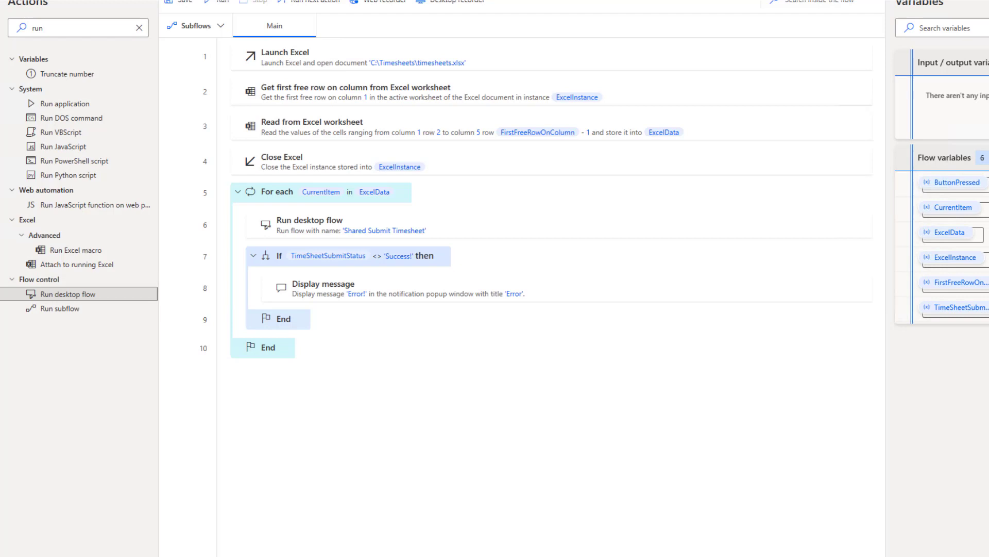
- Inspect the Get first free row and Read from Excel worksheet settings, closing both unchanged
double_click(376, 91)
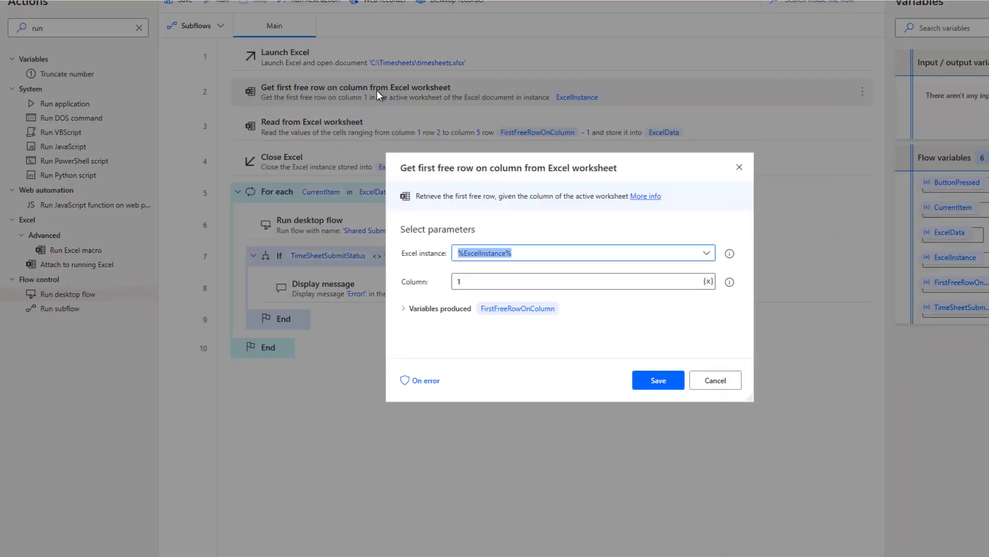
left_click(721, 386)
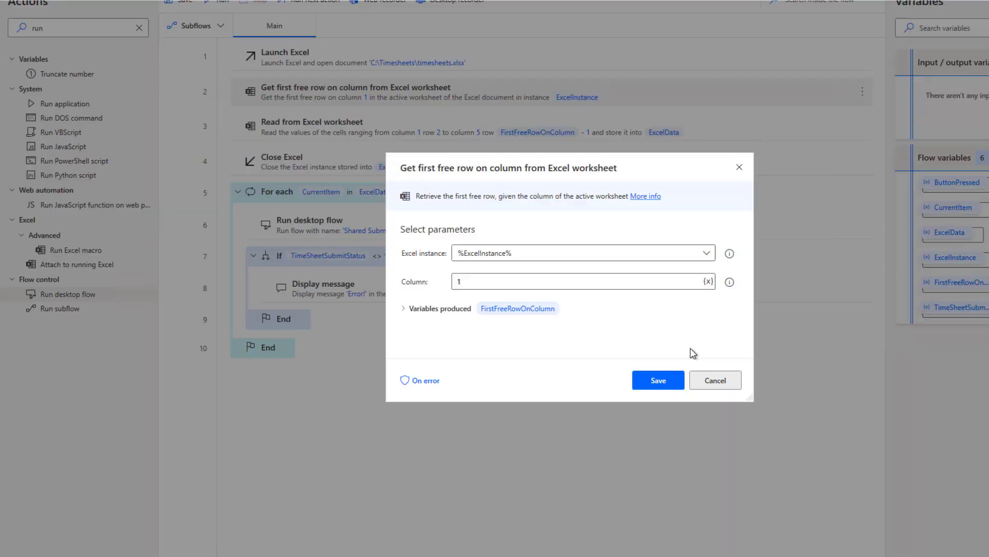
double_click(351, 124)
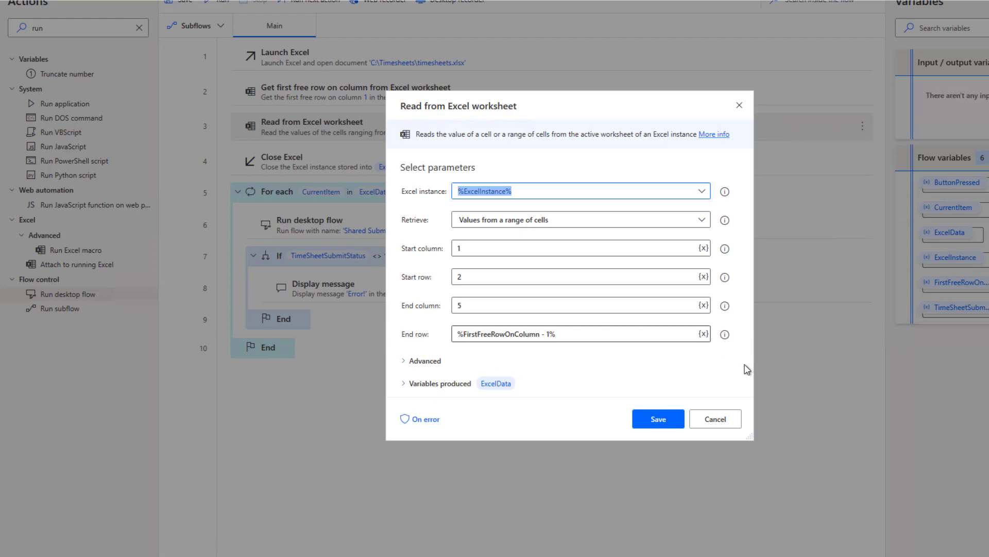
left_click(708, 424)
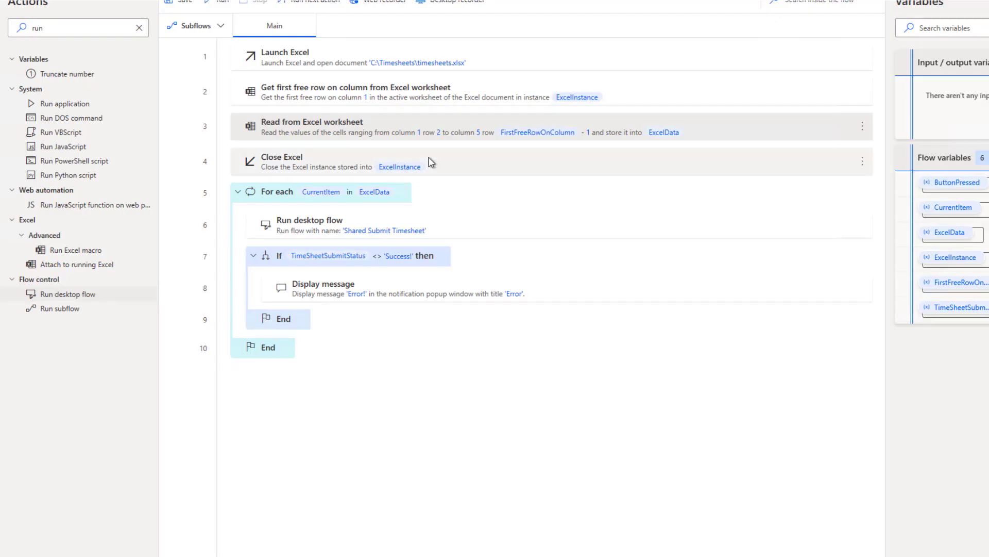
- Review the For each loop over %ExcelData% producing CurrentItem, then close it unchanged
left_click(396, 198)
double_click(395, 198)
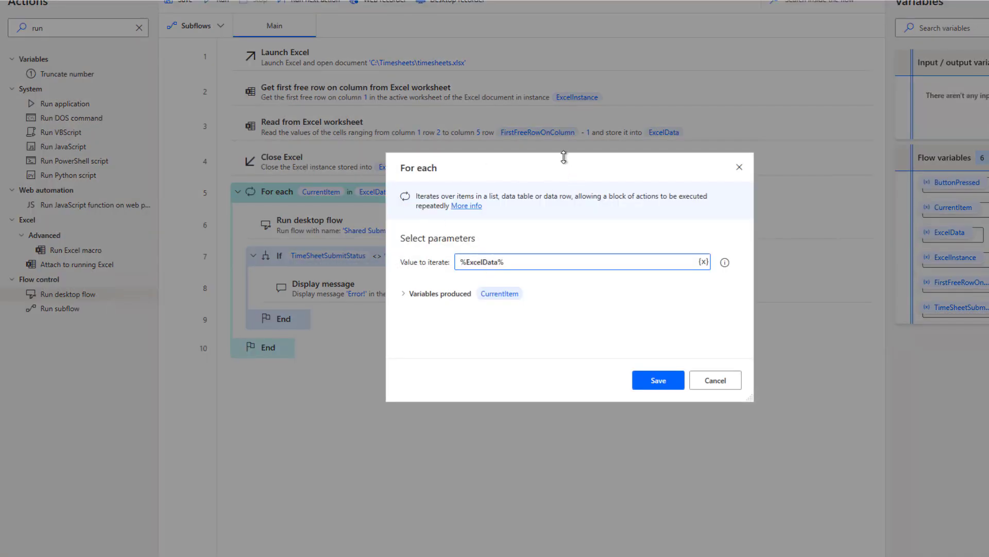
left_click_drag(563, 157, 573, 206)
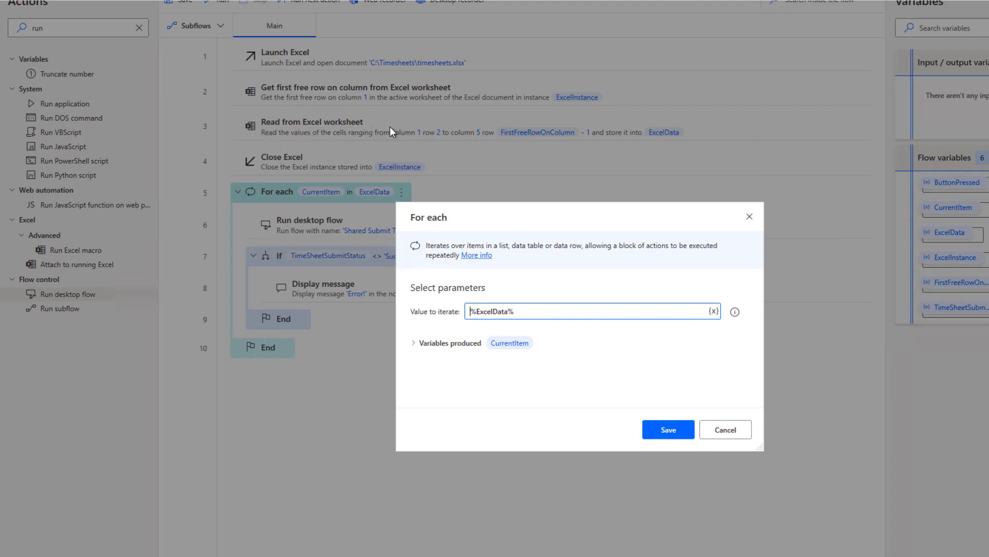
left_click(725, 429)
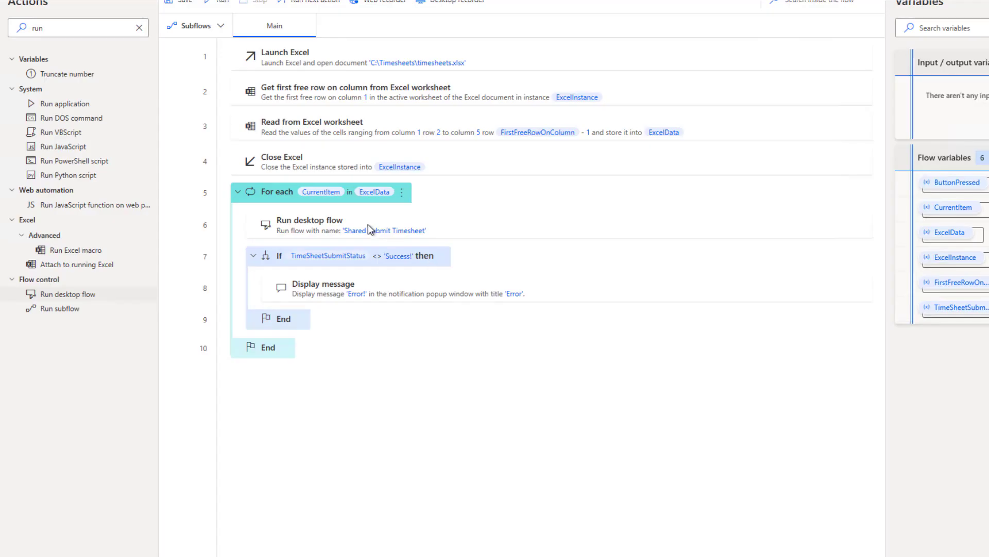
double_click(406, 227)
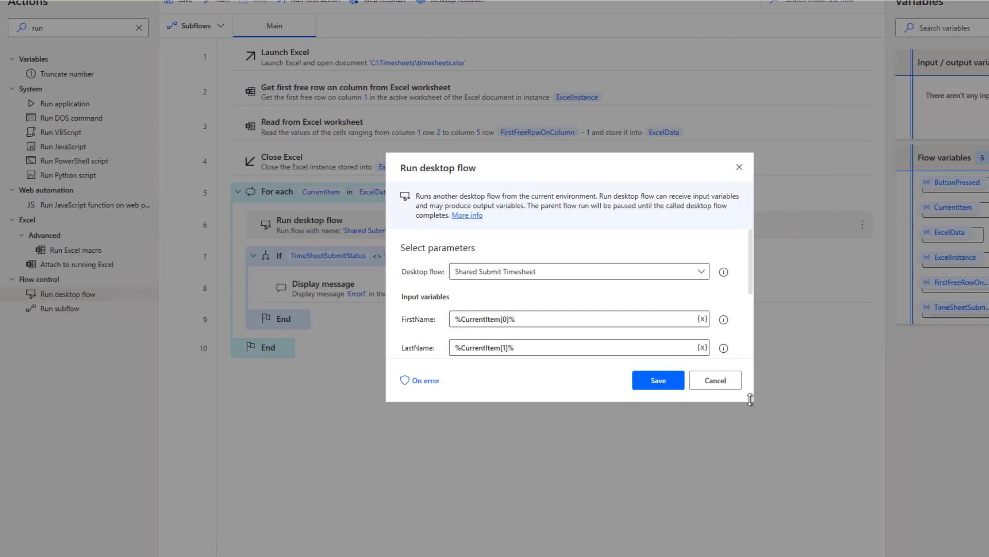
left_click_drag(753, 400, 868, 531)
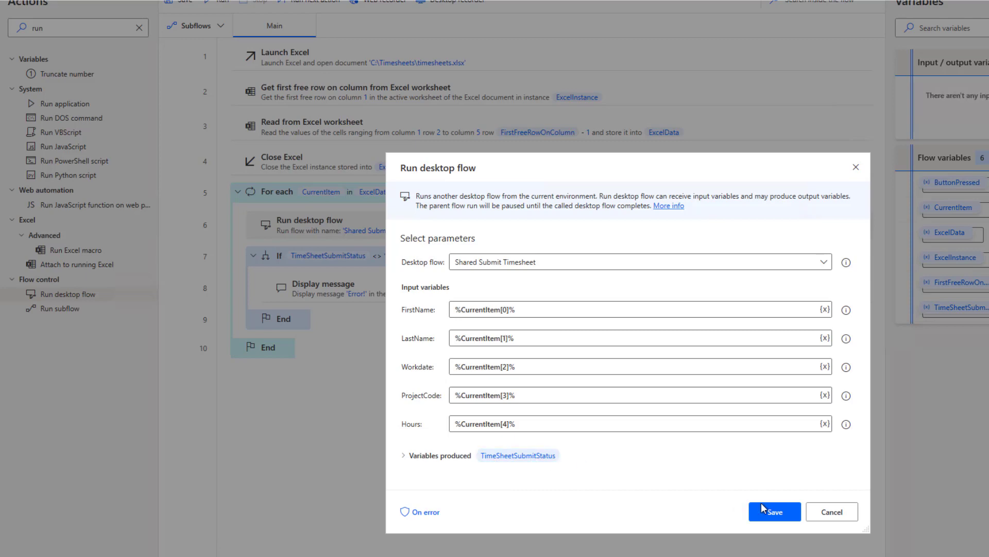
left_click(833, 513)
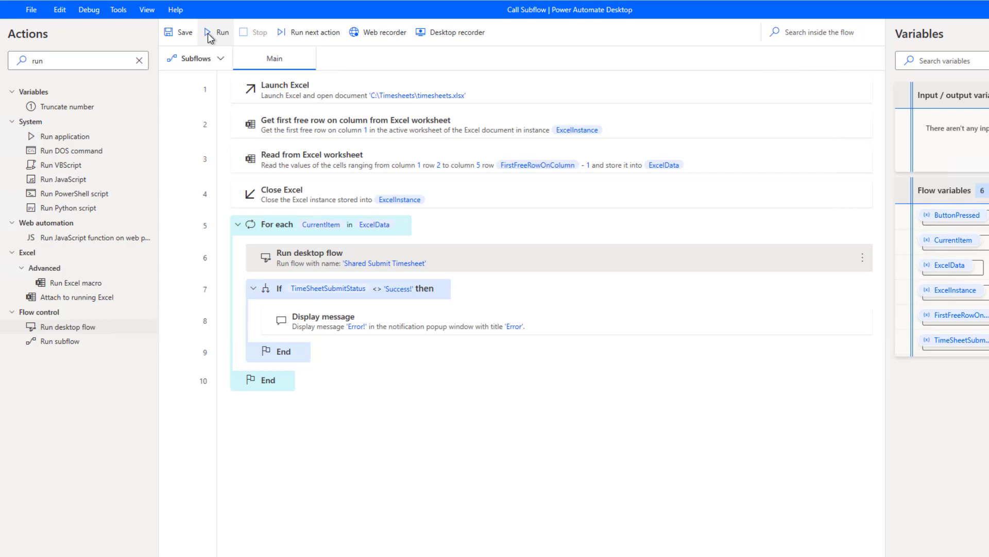
- Run the ten-step Call Subflow parent flow
left_click(209, 33)
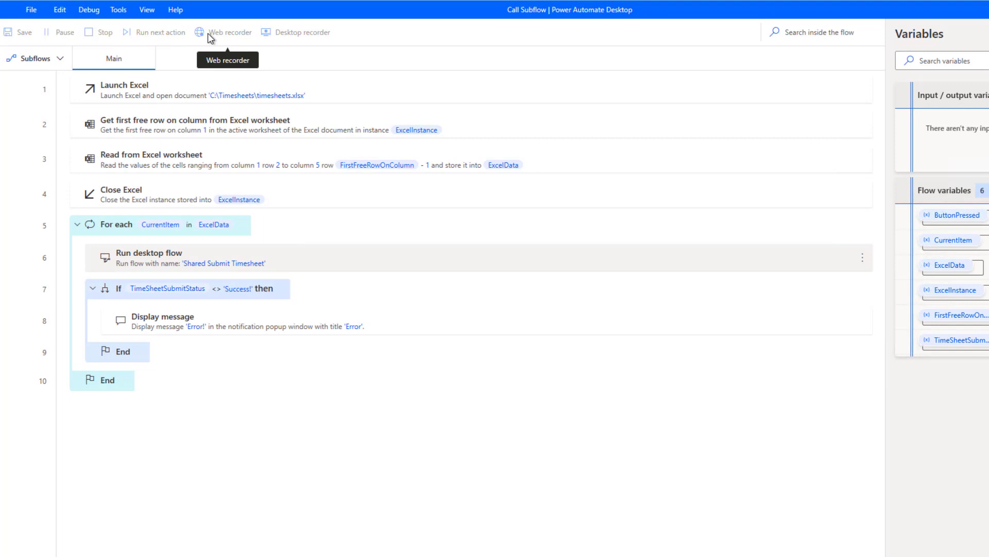